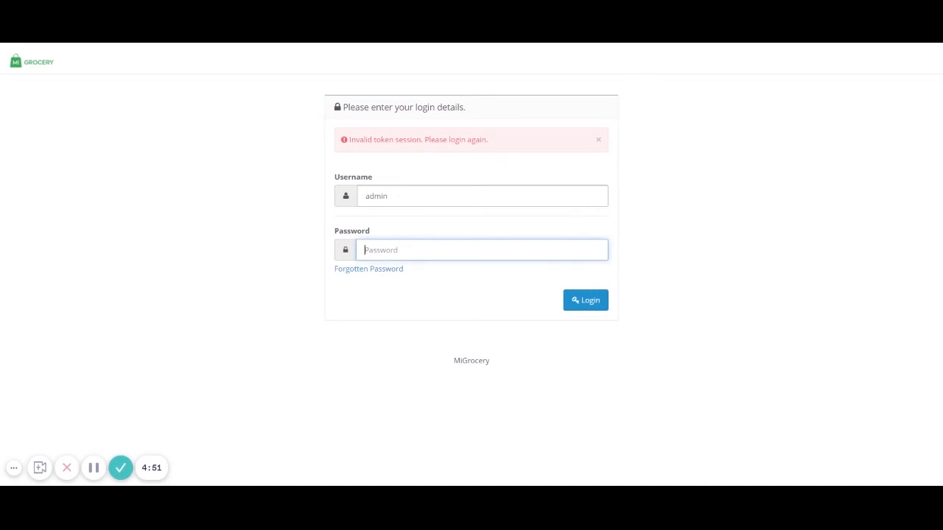
# Log in to the admin panel by entering the account password for the admin user.
pyautogui.write('a')
pyautogui.write('•••••••')
pyautogui.press('Return')
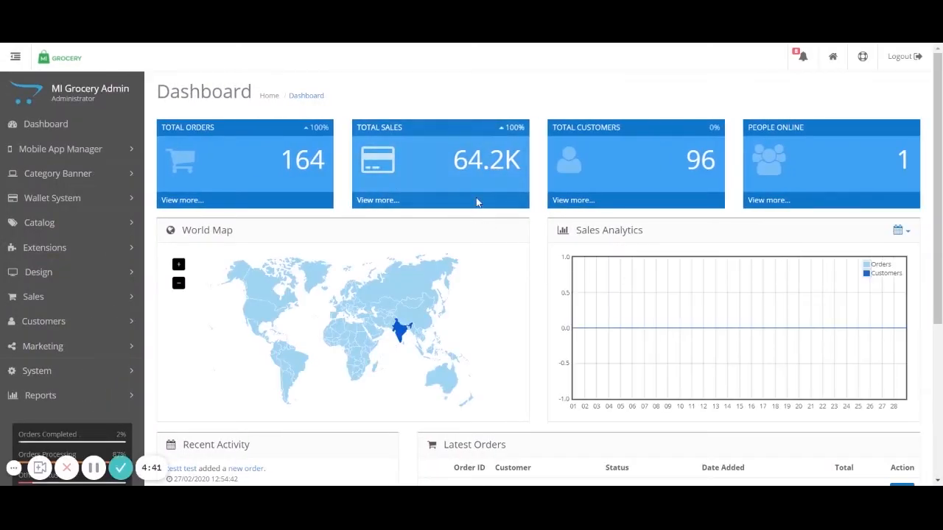
# Examine the dashboard's summary tiles for total orders, total sales, total customers and people online, plus the world map and sales analytics.
pyautogui.moveTo(157, 92); pyautogui.dragTo(258, 98)
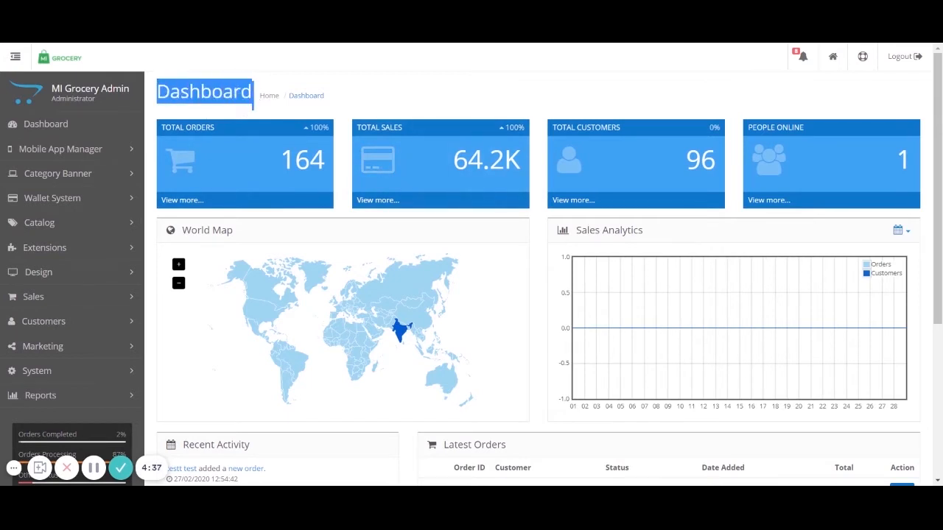
pyautogui.click(219, 122)
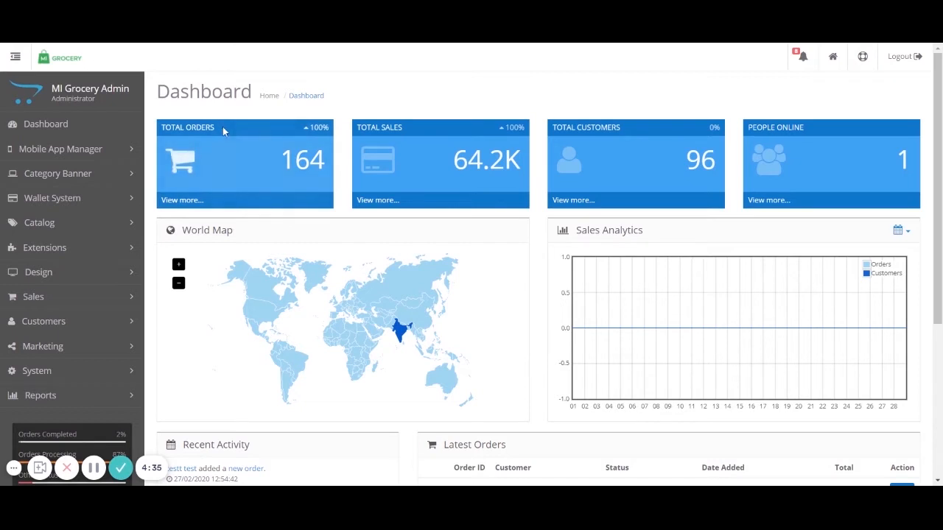
pyautogui.moveTo(236, 144); pyautogui.dragTo(763, 140)
pyautogui.click(286, 118)
pyautogui.moveTo(219, 127); pyautogui.dragTo(133, 127)
pyautogui.click(214, 128)
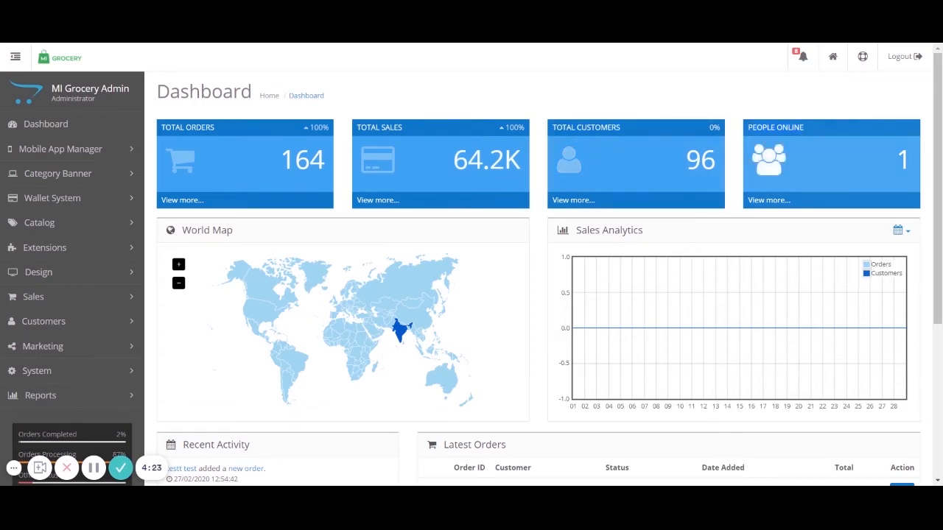
pyautogui.scroll(-1, 731, 146)
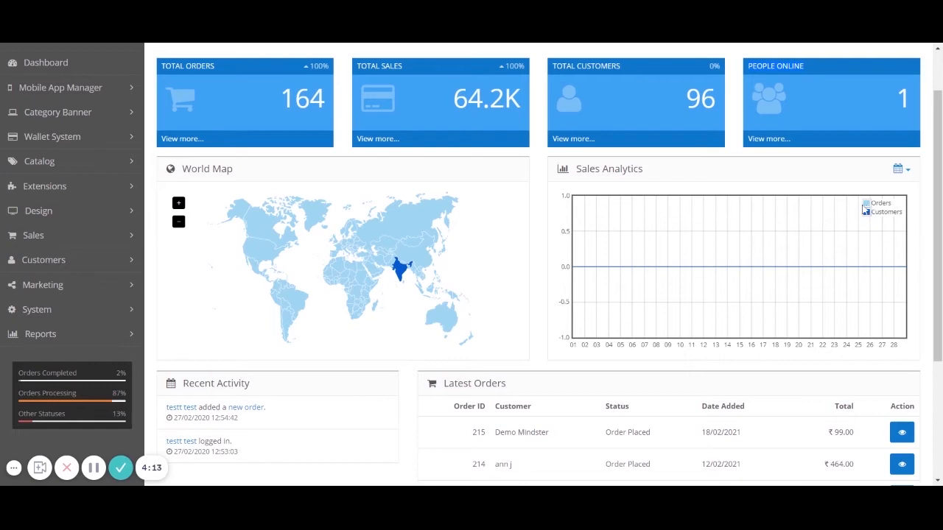
# Examine the dashboard's Latest Orders list, checking the newest order's ID, customer, status, date added and total.
pyautogui.scroll(-3, 865, 210)
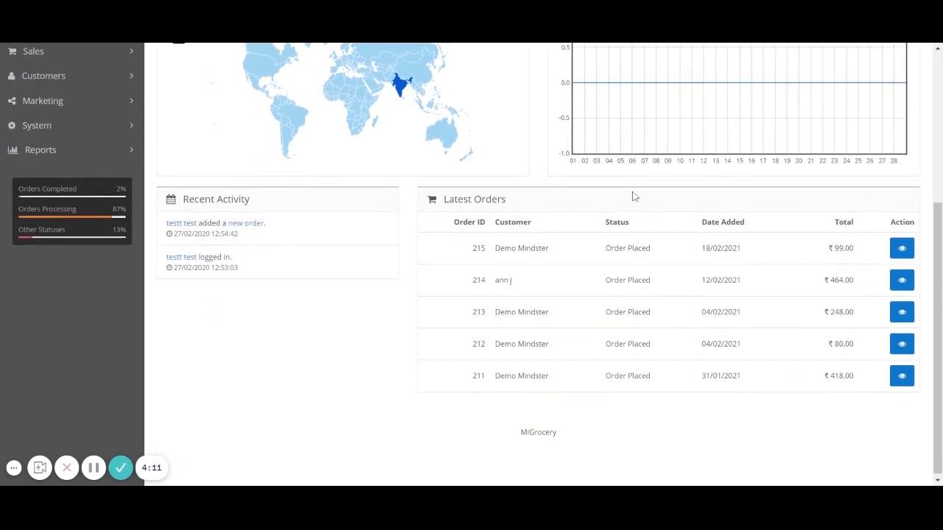
pyautogui.moveTo(510, 202); pyautogui.dragTo(443, 200)
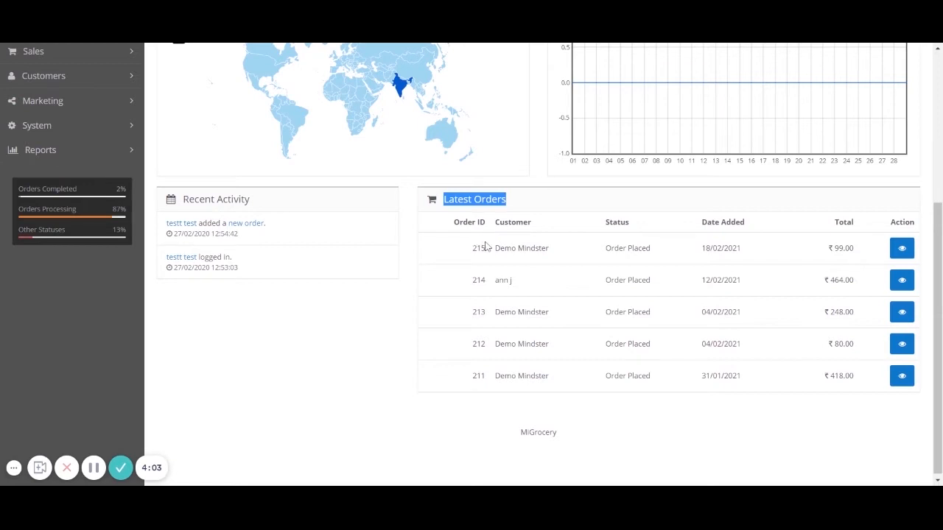
pyautogui.moveTo(492, 260); pyautogui.dragTo(463, 258)
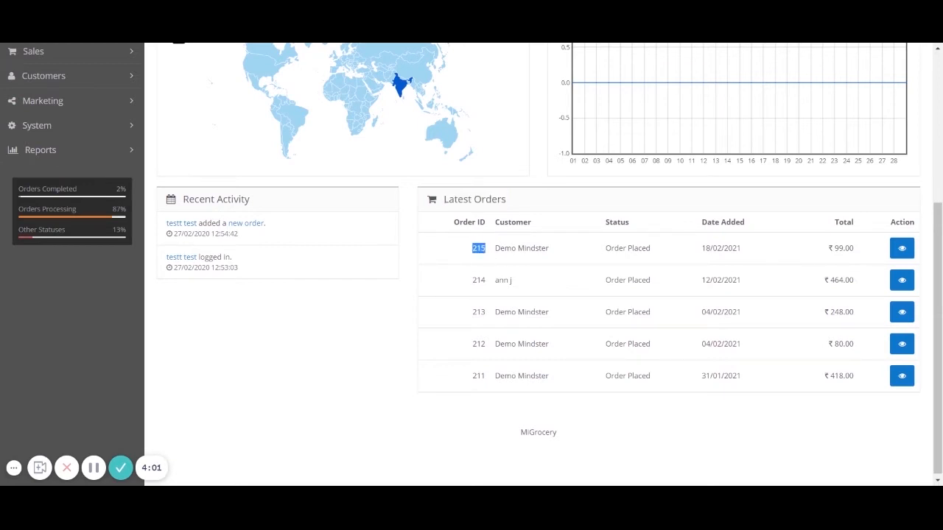
pyautogui.moveTo(555, 259); pyautogui.dragTo(497, 258)
pyautogui.moveTo(665, 256); pyautogui.dragTo(608, 257)
pyautogui.moveTo(757, 253); pyautogui.dragTo(699, 254)
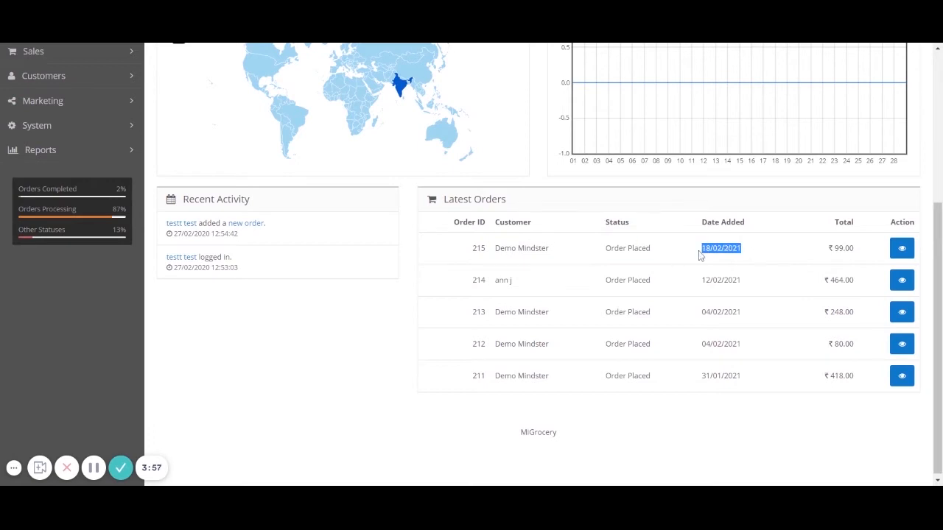
pyautogui.moveTo(854, 249); pyautogui.dragTo(825, 255)
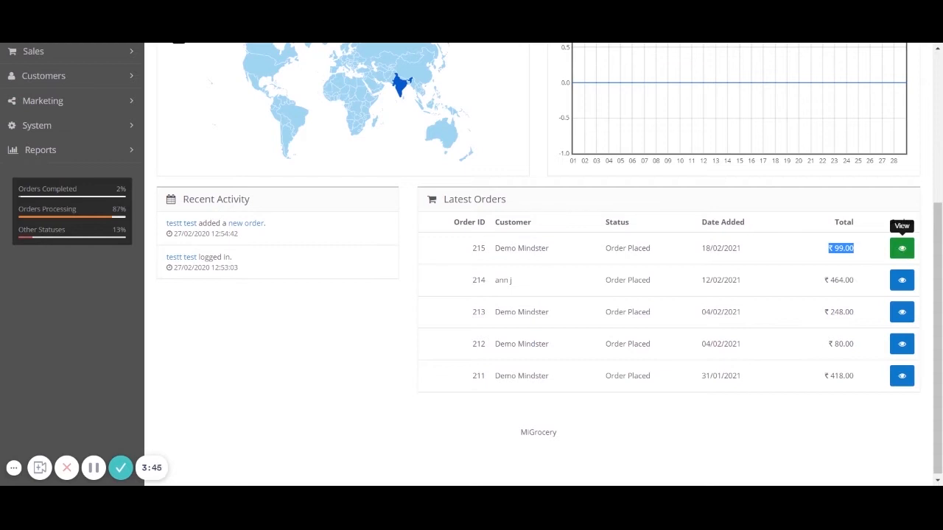
pyautogui.moveTo(462, 249); pyautogui.dragTo(859, 259)
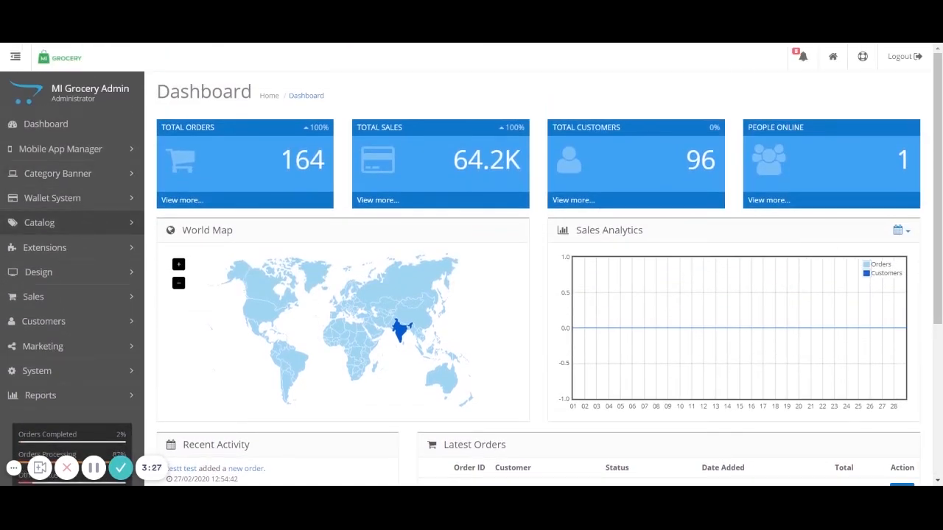
# Open the catalog's category list and examine how categories are nested, down to Filter Tea under Beverages > Tea.
pyautogui.click(84, 226)
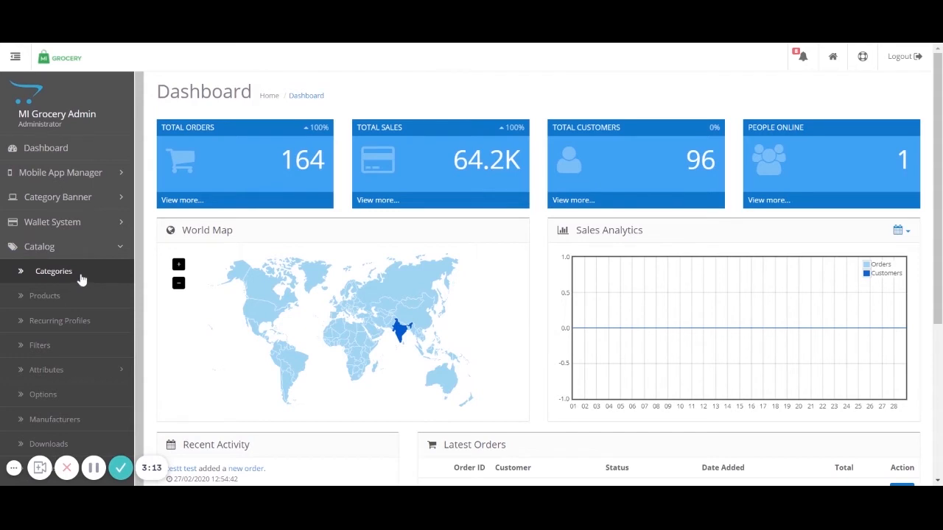
pyautogui.click(54, 272)
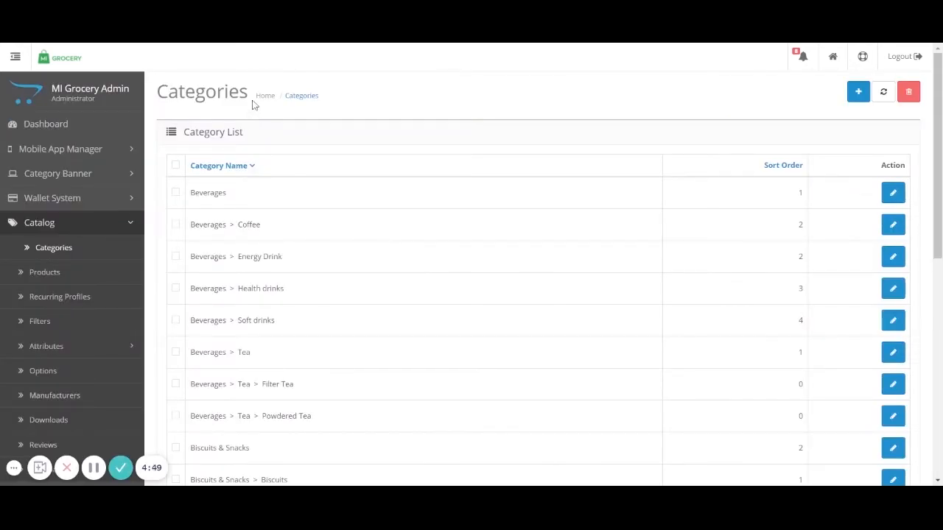
pyautogui.moveTo(249, 94); pyautogui.dragTo(156, 93)
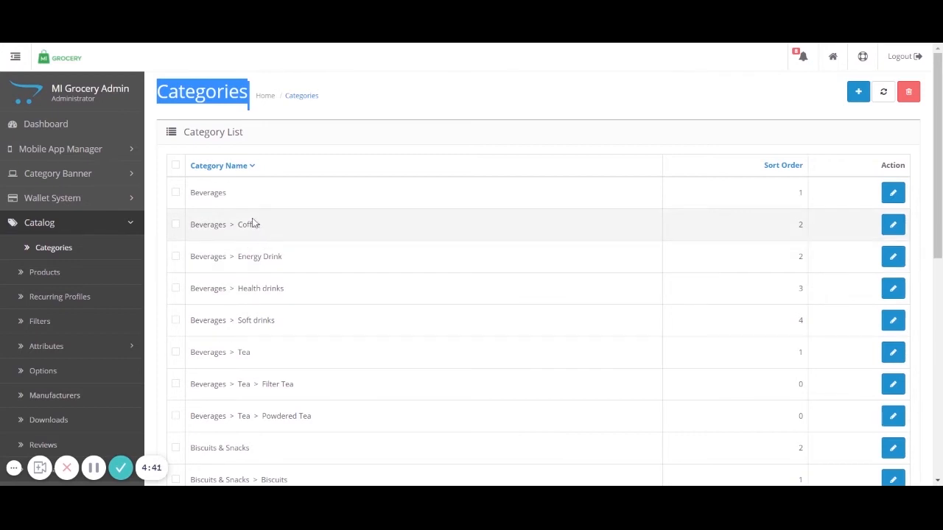
pyautogui.click(401, 99)
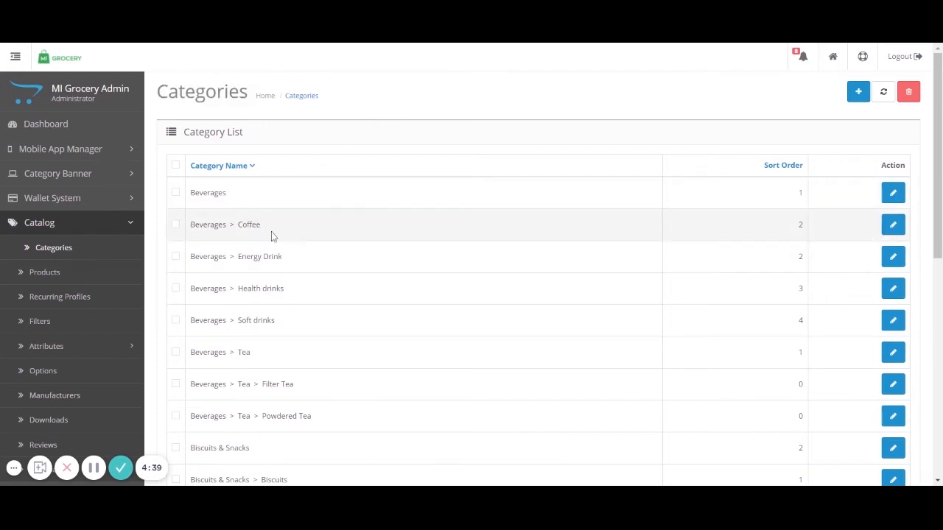
pyautogui.scroll(-1, 290, 324)
pyautogui.moveTo(305, 326)
pyautogui.mouseDown()
pyautogui.moveTo(190, 324)
pyautogui.moveTo(298, 326)
pyautogui.mouseUp()
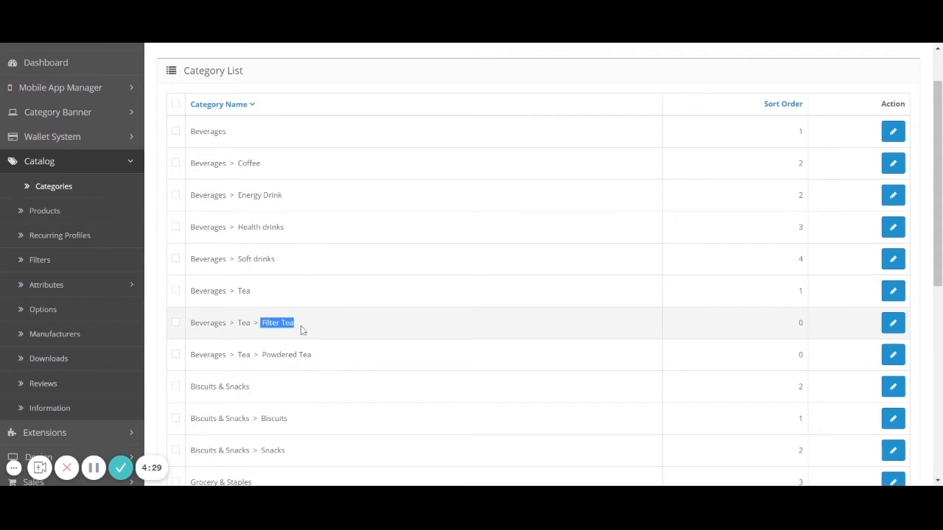
pyautogui.scroll(1, 439, 319)
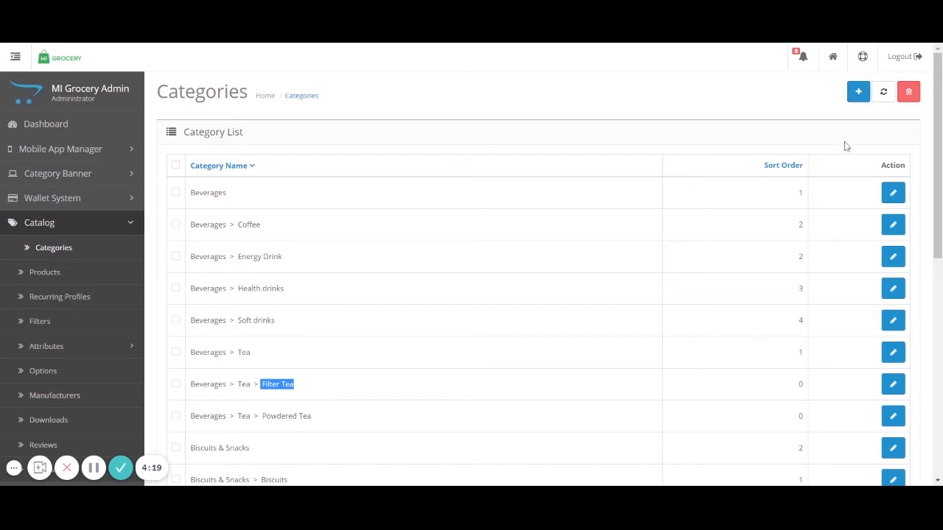
# Open the form for adding a new category and review its general fields, including name, description and meta tag title.
pyautogui.click(860, 96)
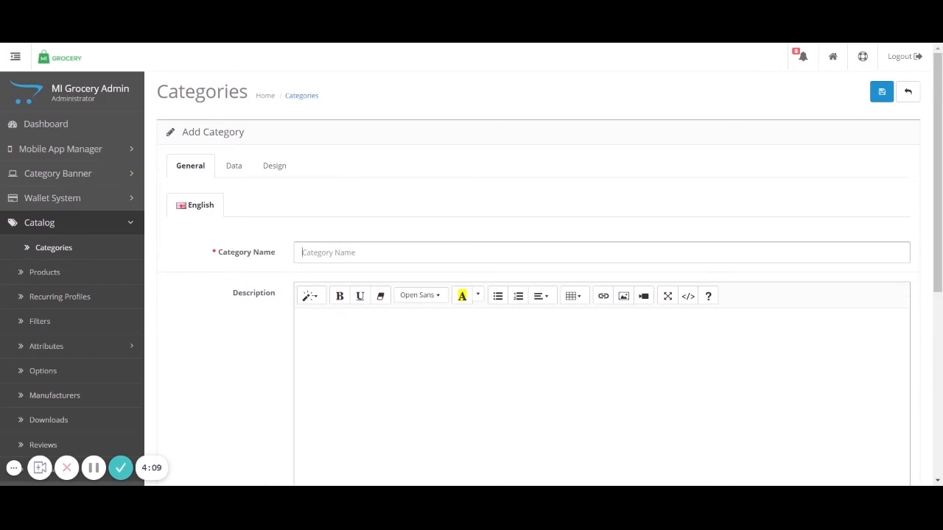
pyautogui.scroll(-1, 284, 284)
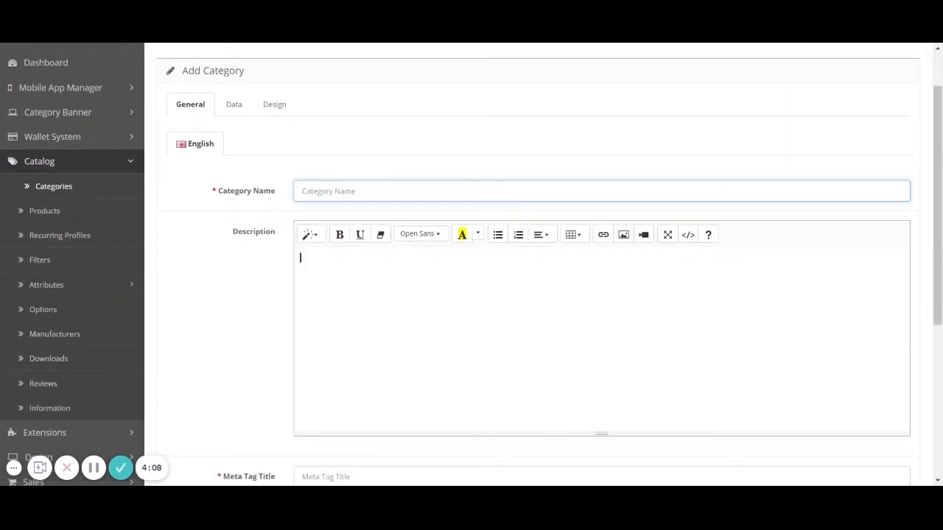
pyautogui.scroll(-2, 310, 316)
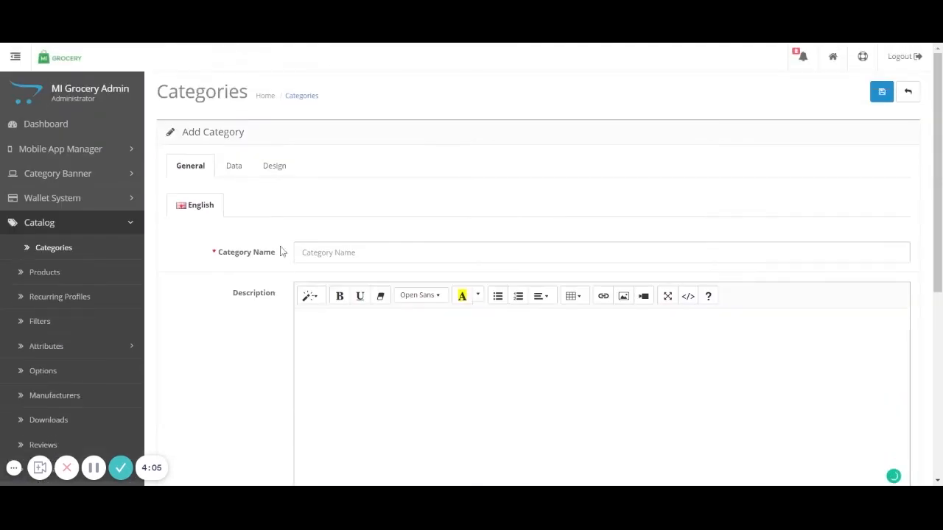
# Try None as the parent in the new category's data settings and clear that choice again.
pyautogui.click(240, 173)
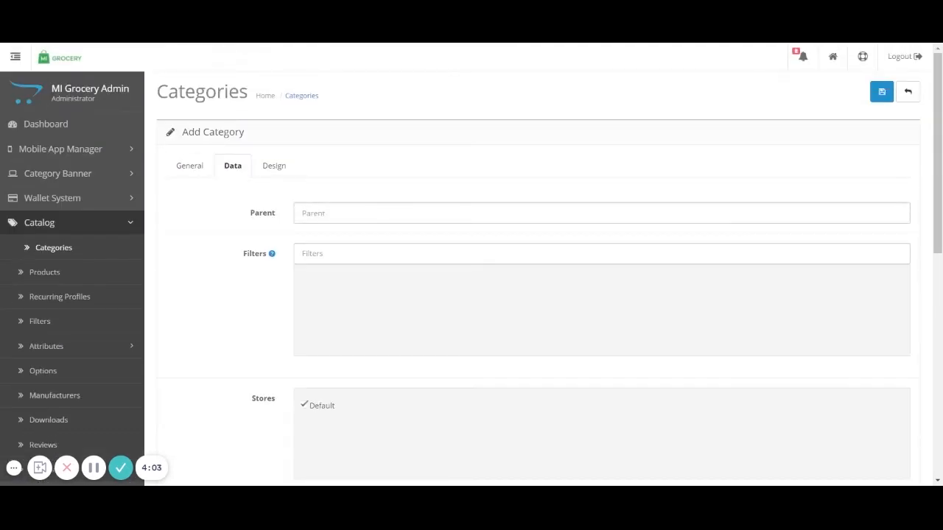
pyautogui.click(324, 214)
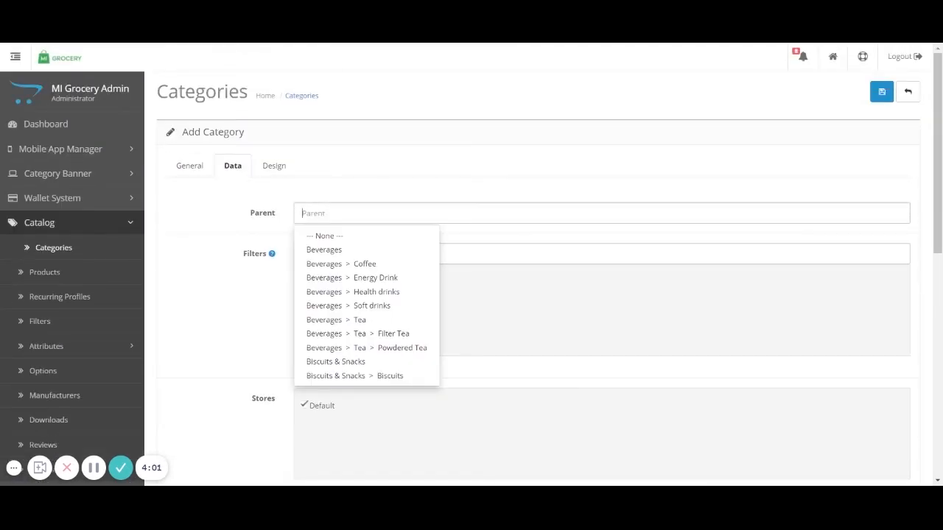
pyautogui.click(324, 236)
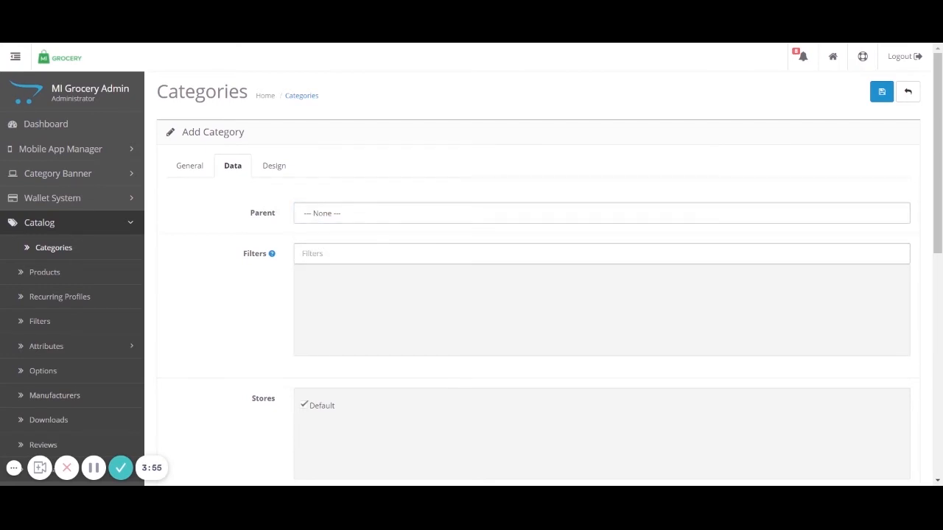
pyautogui.hotkey('ctrl', 'shift', 'Left')
pyautogui.hotkey('ctrl', 'shift', 'Left')
pyautogui.hotkey('ctrl', 'shift', 'Left')
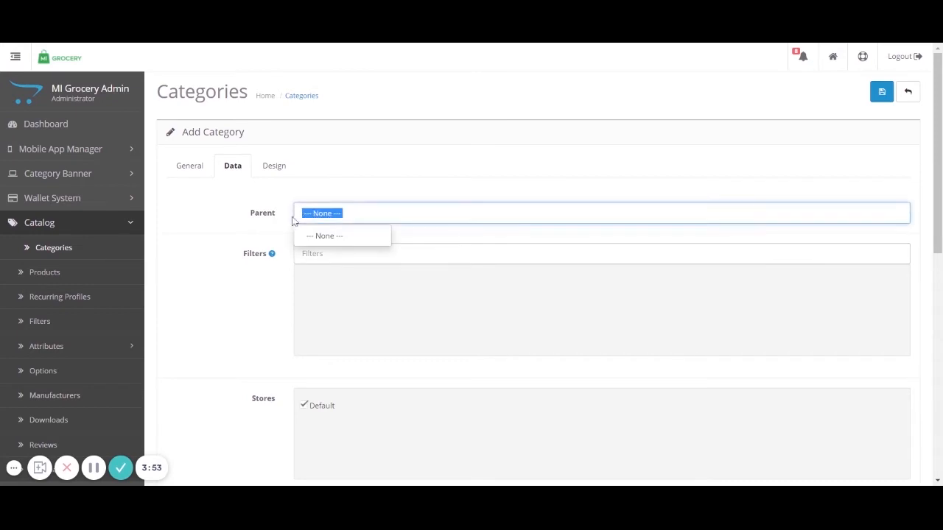
pyautogui.press('BackSpace')
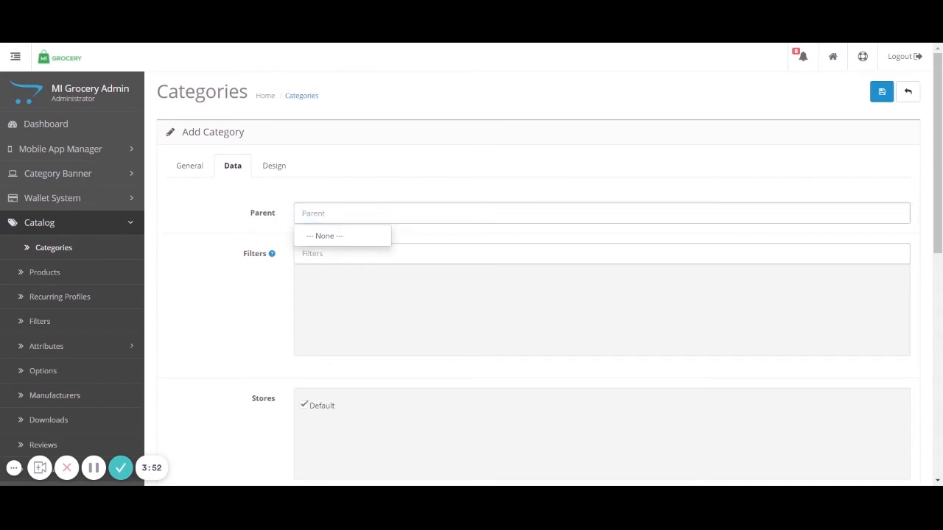
# Review the new category's parent, store, SEO URL, image and inner banner settings, and leave the form without saving.
pyautogui.click(276, 282)
pyautogui.scroll(-2, 288, 267)
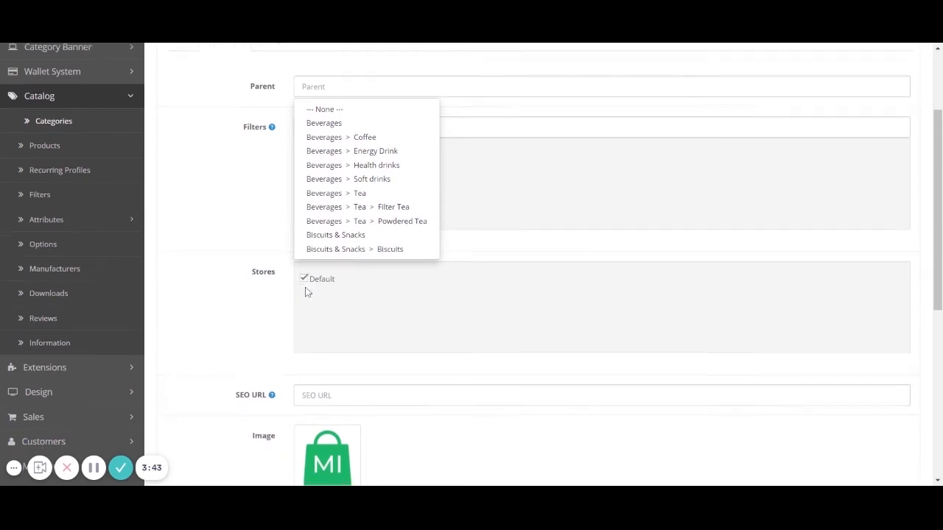
pyautogui.scroll(-1, 291, 302)
pyautogui.scroll(-1, 295, 317)
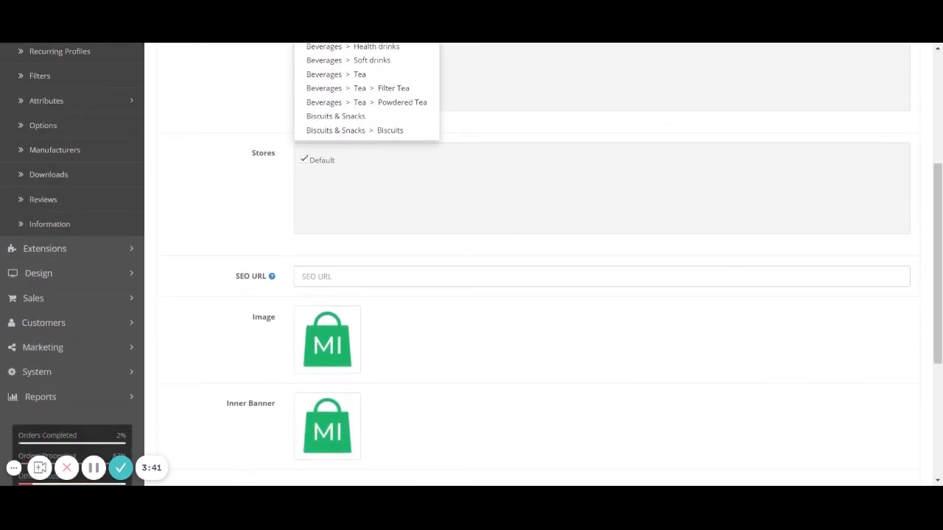
pyautogui.click(307, 335)
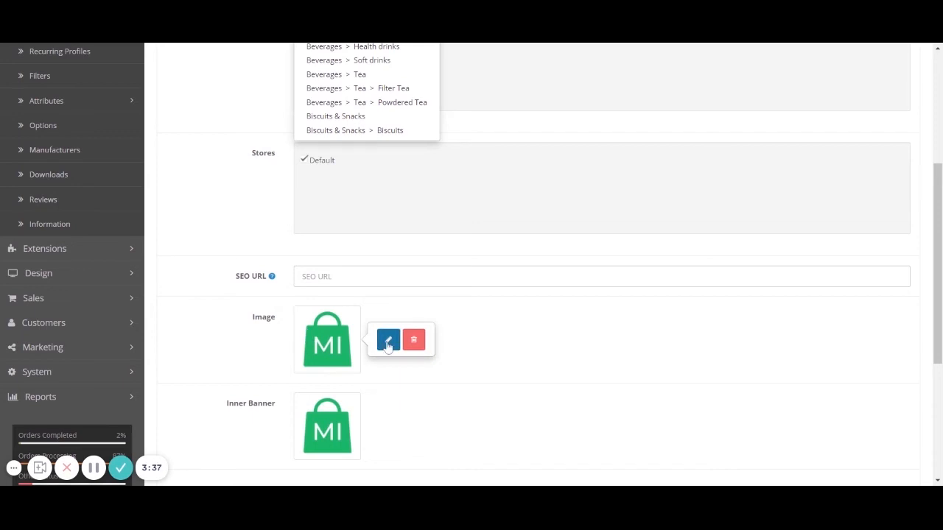
pyautogui.scroll(1, 534, 334)
pyautogui.scroll(3, 534, 334)
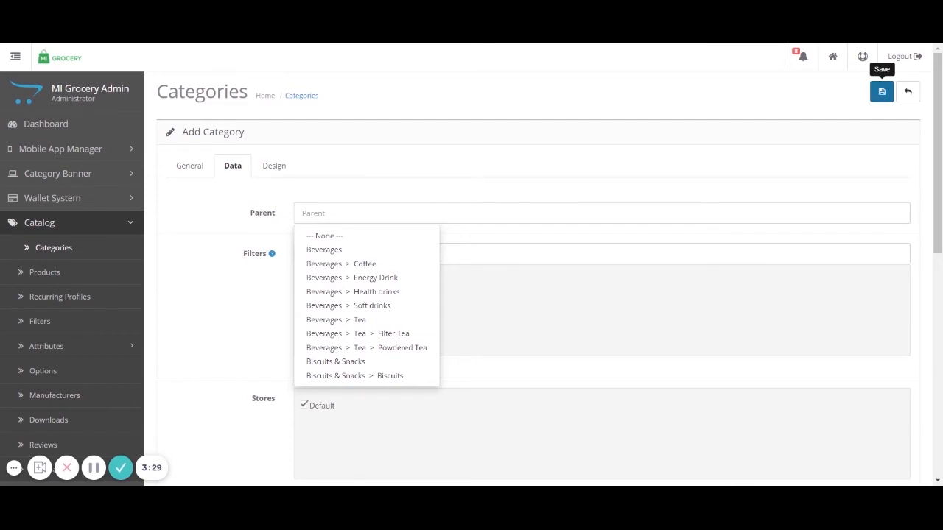
pyautogui.click(907, 96)
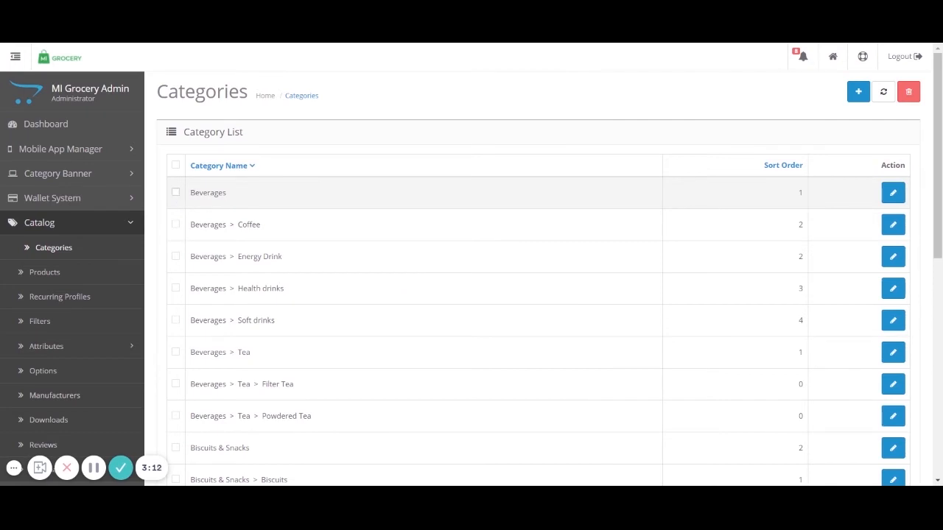
# Open the catalog's product list and examine the products' names, models, prices, quantities and statuses.
pyautogui.click(175, 193)
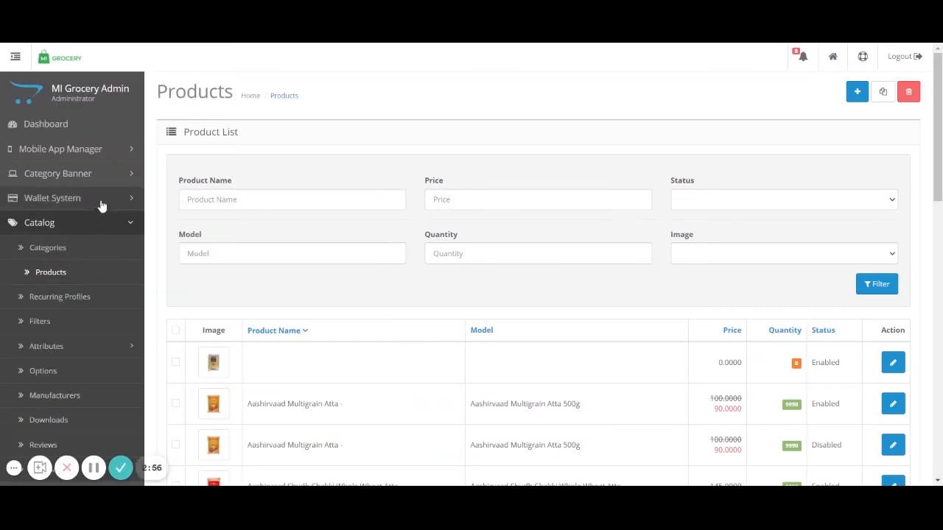
pyautogui.scroll(-3, 410, 360)
pyautogui.scroll(3, 411, 360)
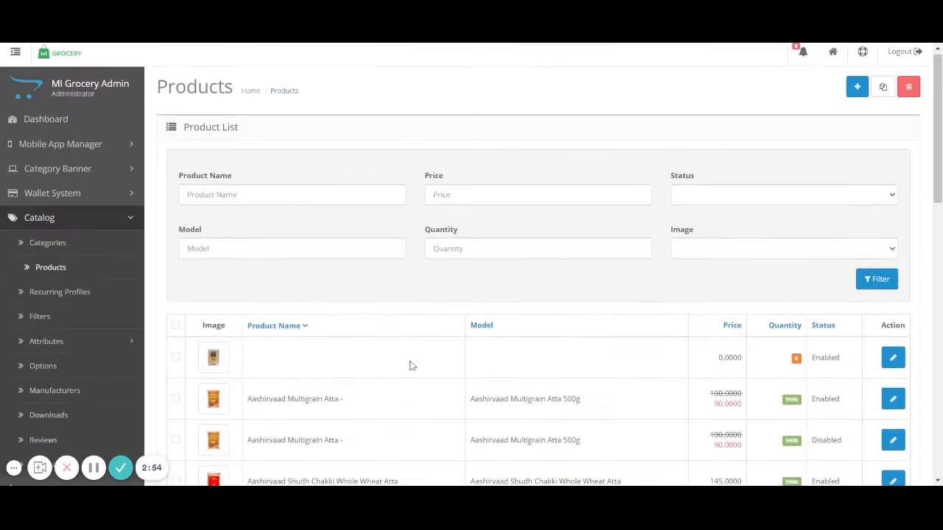
pyautogui.scroll(-2, 411, 361)
pyautogui.scroll(2, 410, 366)
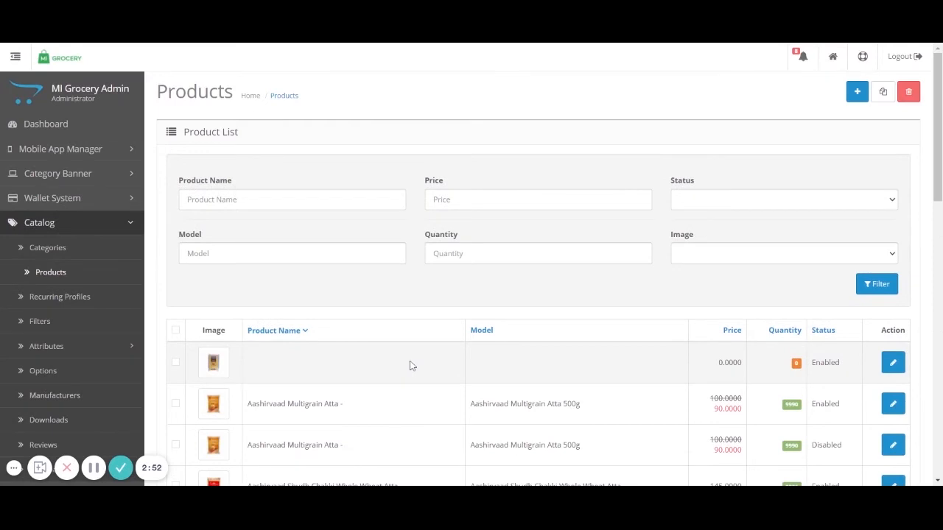
pyautogui.scroll(-1, 411, 366)
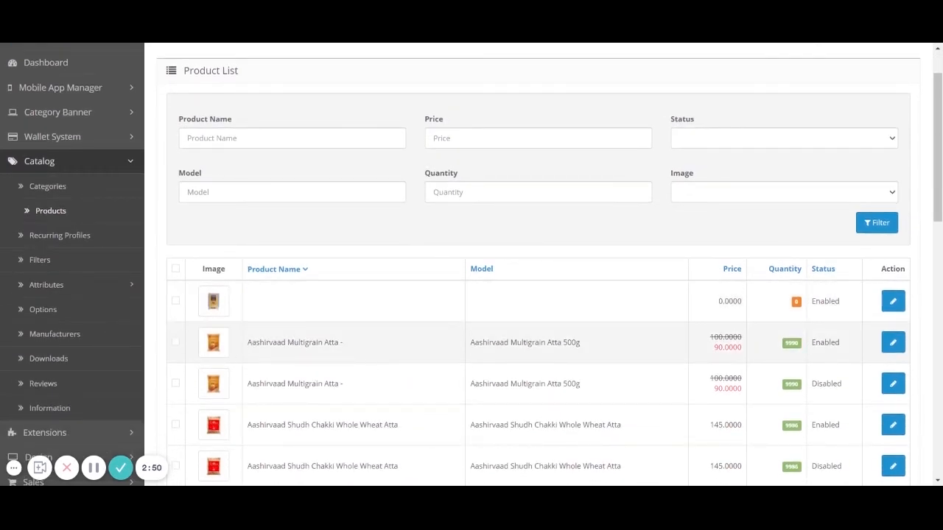
pyautogui.moveTo(246, 342); pyautogui.dragTo(413, 403)
pyautogui.scroll(-2, 305, 436)
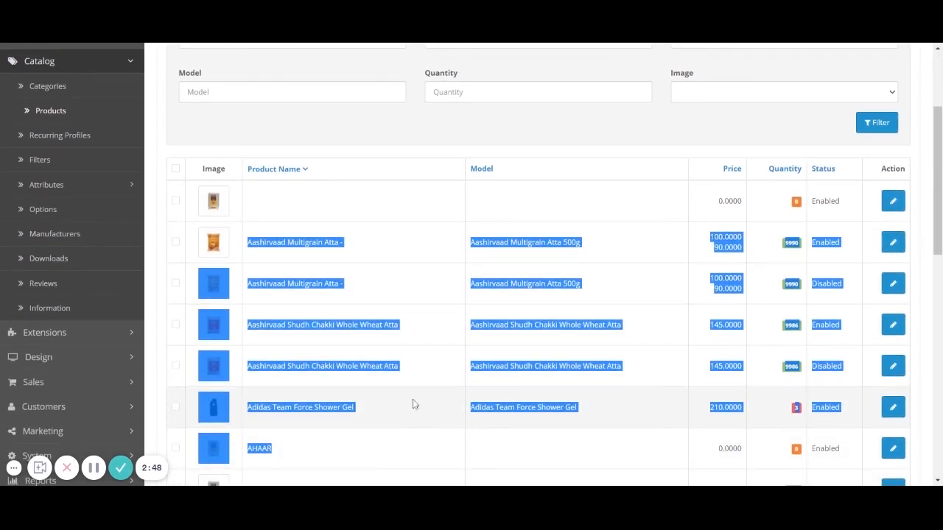
# Review the product list's filter fields for product name, price, status, model, quantity and image.
pyautogui.click(414, 400)
pyautogui.scroll(2, 415, 399)
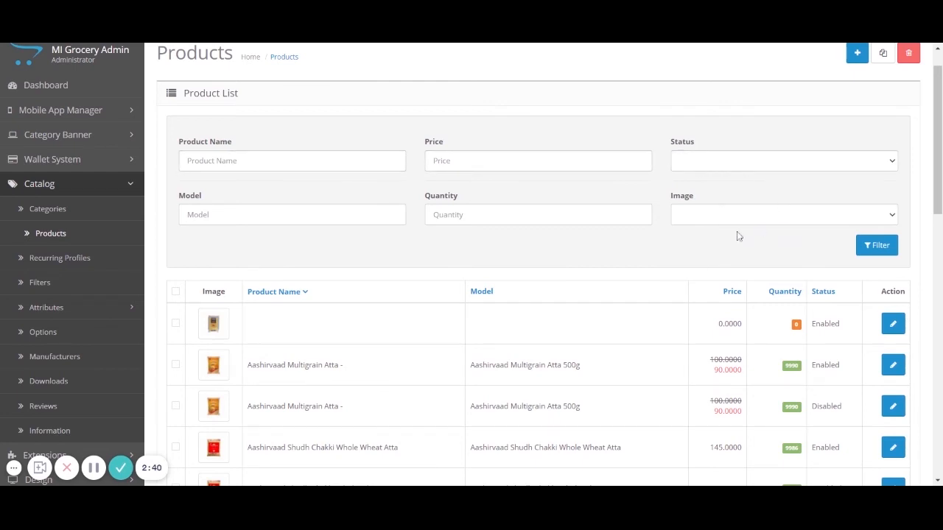
pyautogui.click(324, 162)
pyautogui.click(530, 163)
pyautogui.click(680, 169)
pyautogui.click(255, 216)
pyautogui.click(494, 215)
pyautogui.click(694, 214)
pyautogui.click(563, 246)
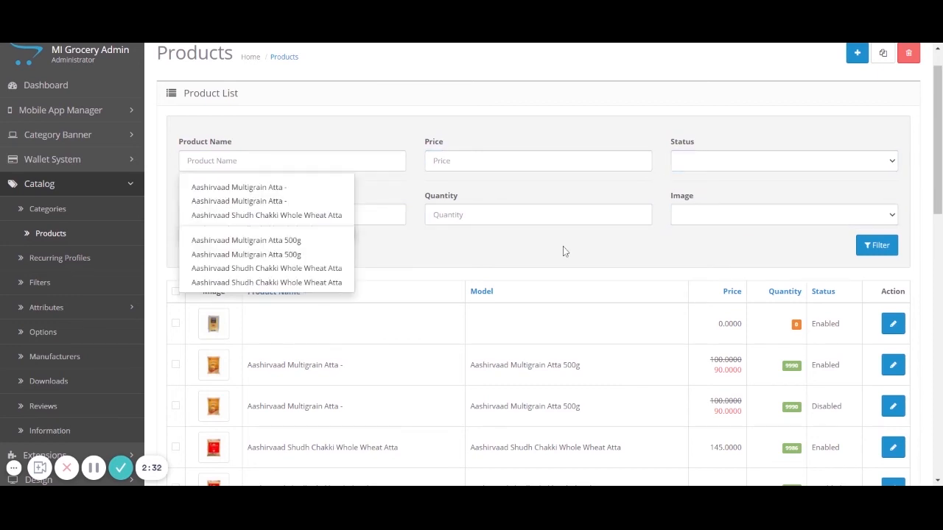
# Fill the product filters with the name "Aashirvaad Multigrain Atta -" and the model "Aashirvaad Multigrain Atta 500g".
pyautogui.scroll(-1, 564, 249)
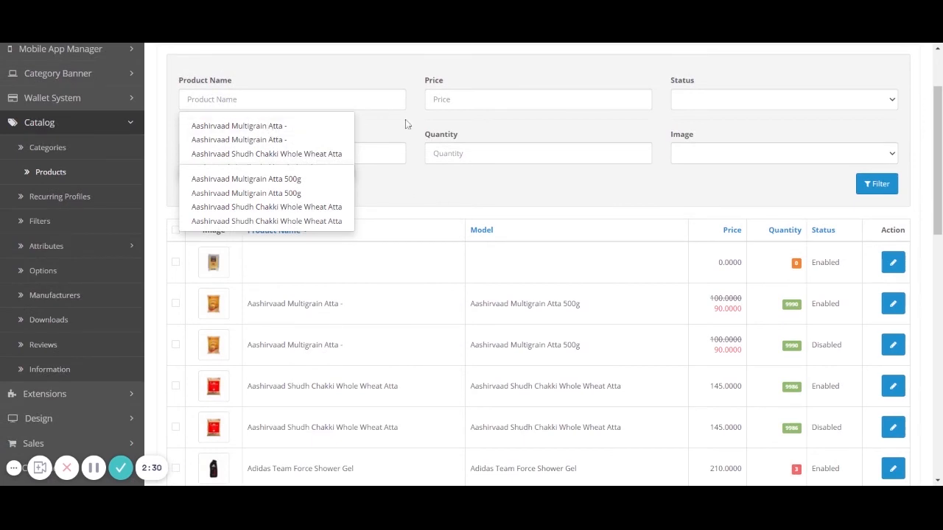
pyautogui.click(453, 100)
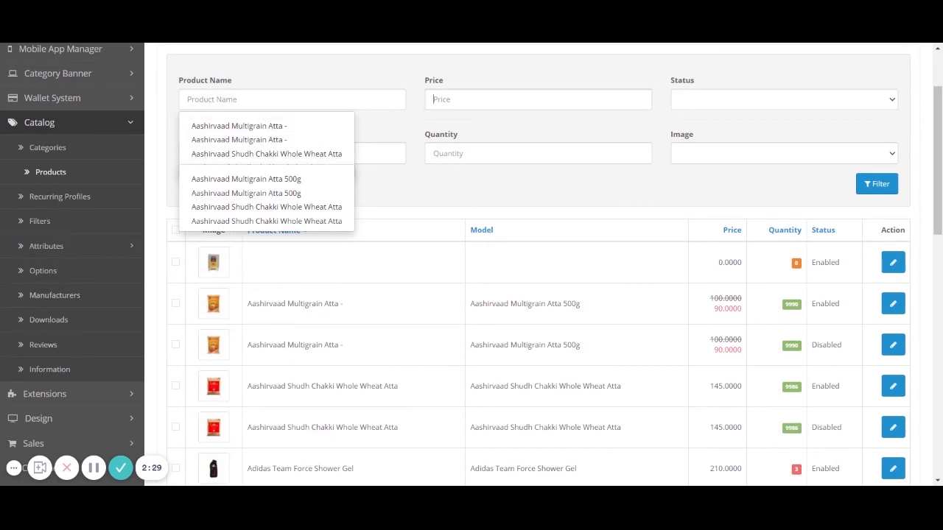
pyautogui.click(204, 94)
pyautogui.click(249, 130)
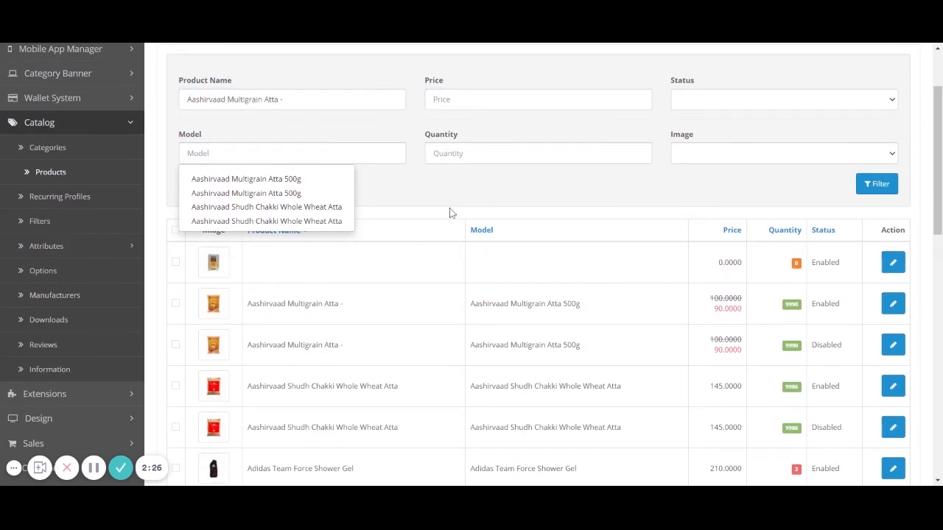
pyautogui.click(316, 182)
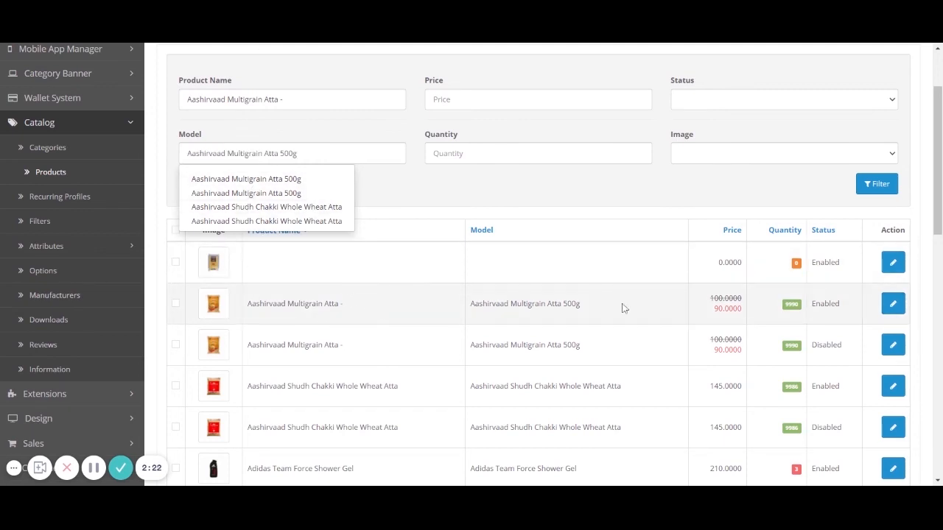
# Examine the discounted price, quantity and status of the enabled Aashirvaad Multigrain Atta product.
pyautogui.moveTo(736, 309); pyautogui.dragTo(713, 309)
pyautogui.click(746, 310)
pyautogui.moveTo(744, 309); pyautogui.dragTo(703, 305)
pyautogui.click(794, 304)
pyautogui.moveTo(840, 304); pyautogui.dragTo(812, 304)
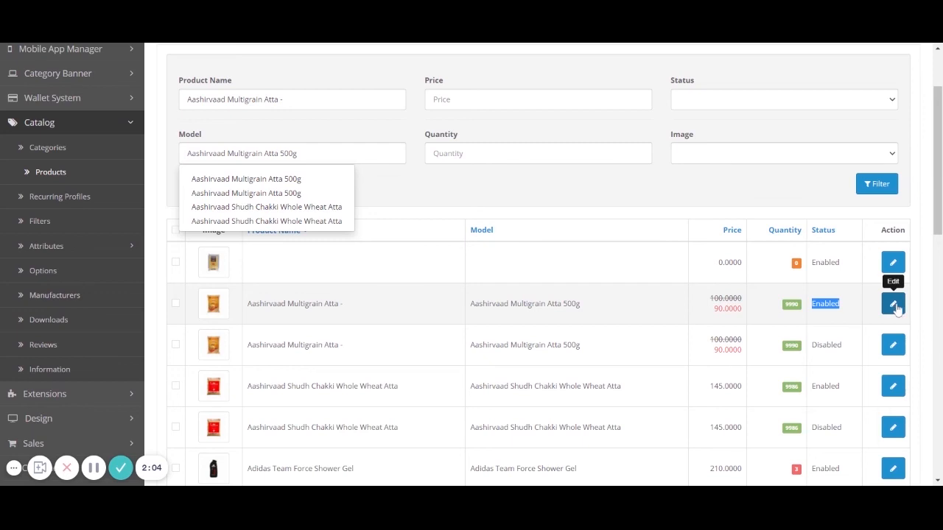
# Open the form for adding a new product and review its general fields, including the meta tag title.
pyautogui.scroll(3, 896, 310)
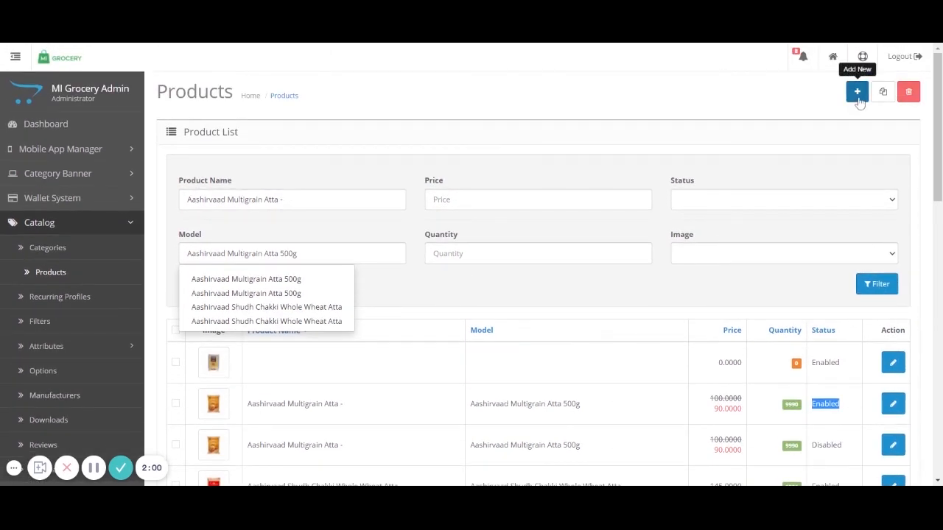
pyautogui.click(858, 92)
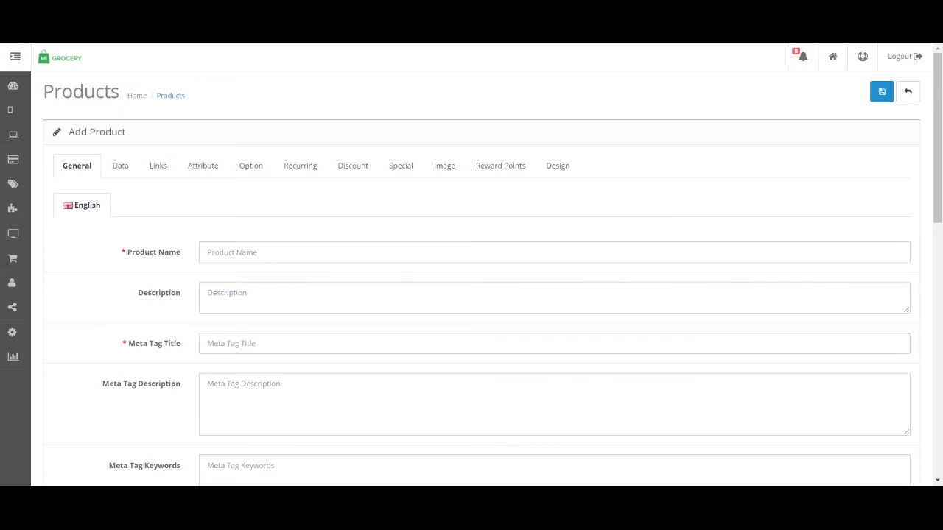
pyautogui.scroll(-1, 324, 336)
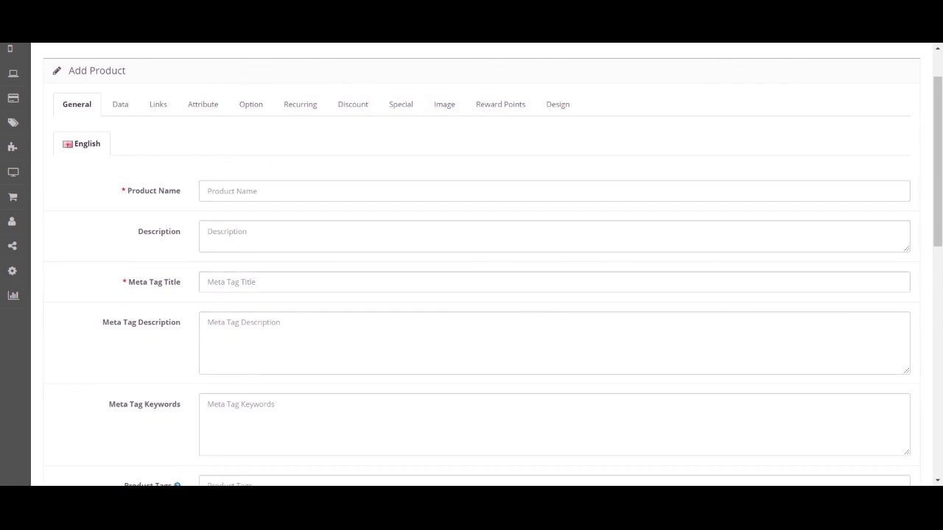
pyautogui.moveTo(184, 288); pyautogui.dragTo(129, 286)
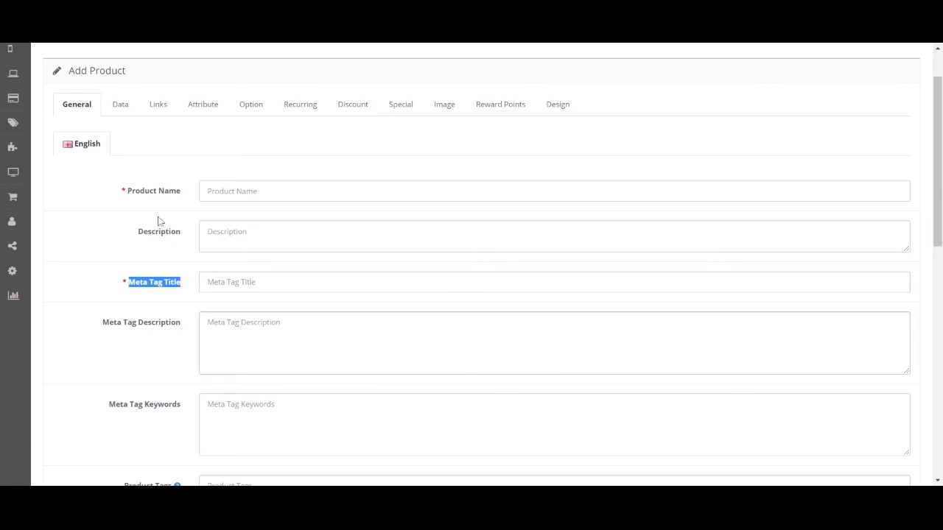
# Review the new product's data fields, including model, price and quantity.
pyautogui.click(122, 105)
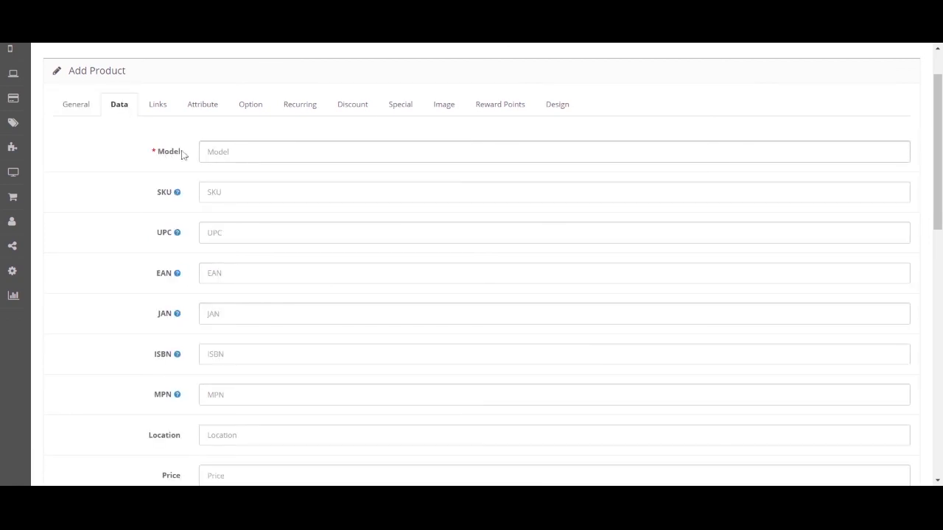
pyautogui.moveTo(182, 154); pyautogui.dragTo(147, 152)
pyautogui.scroll(-2, 201, 267)
pyautogui.moveTo(194, 358); pyautogui.dragTo(146, 364)
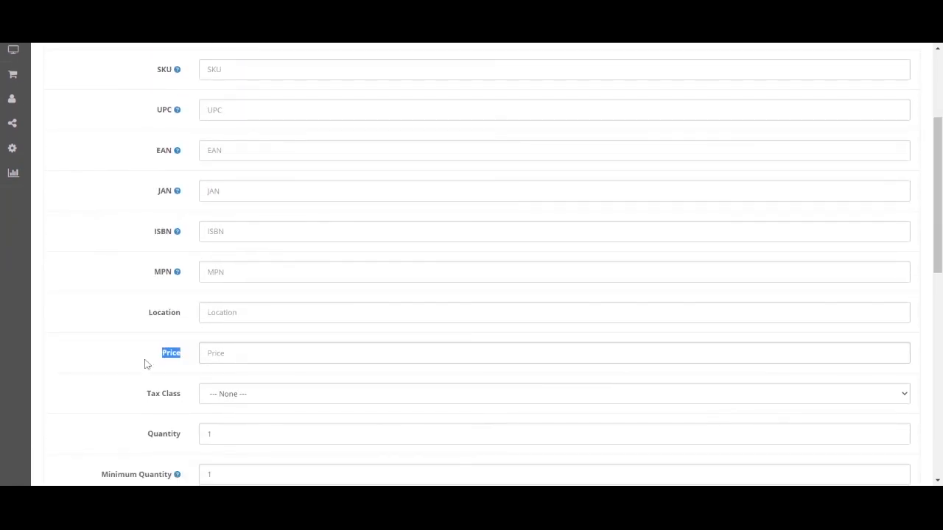
pyautogui.scroll(-4, 146, 364)
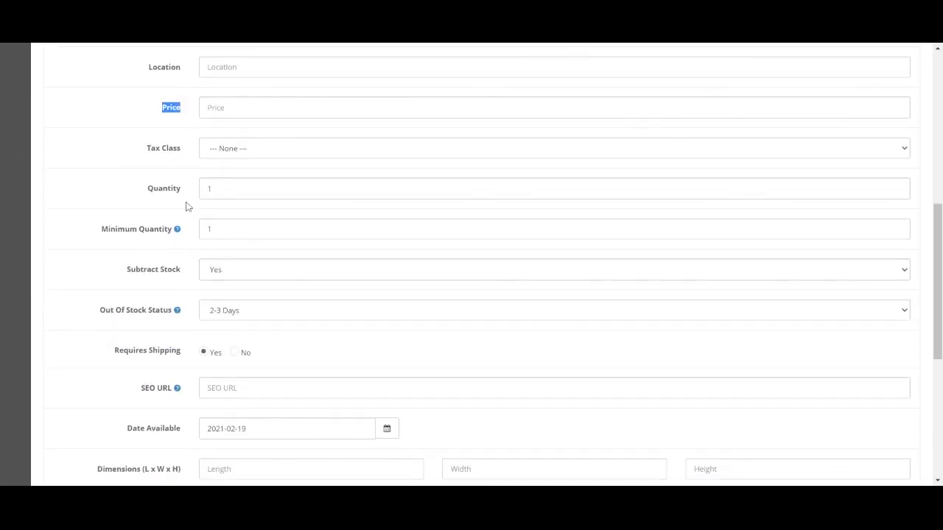
pyautogui.moveTo(184, 194); pyautogui.dragTo(147, 193)
pyautogui.scroll(4, 182, 434)
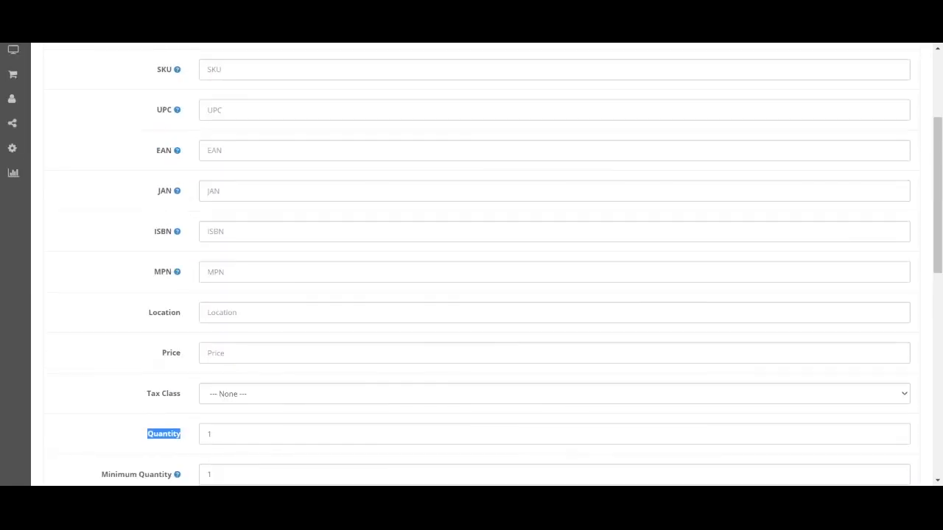
pyautogui.scroll(3, 224, 120)
# In the new product's links settings, choose AHAAR as the manufacturer and show the available categories.
pyautogui.click(189, 167)
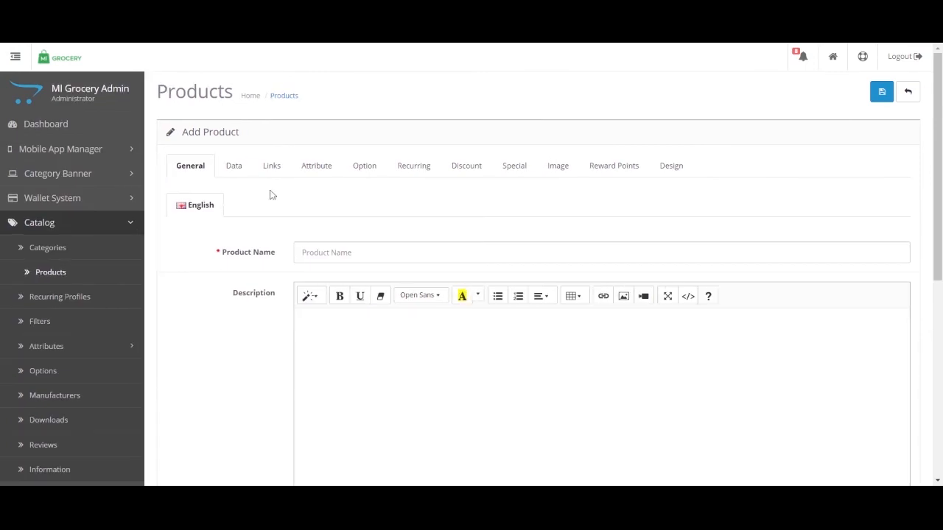
pyautogui.click(271, 167)
pyautogui.click(302, 213)
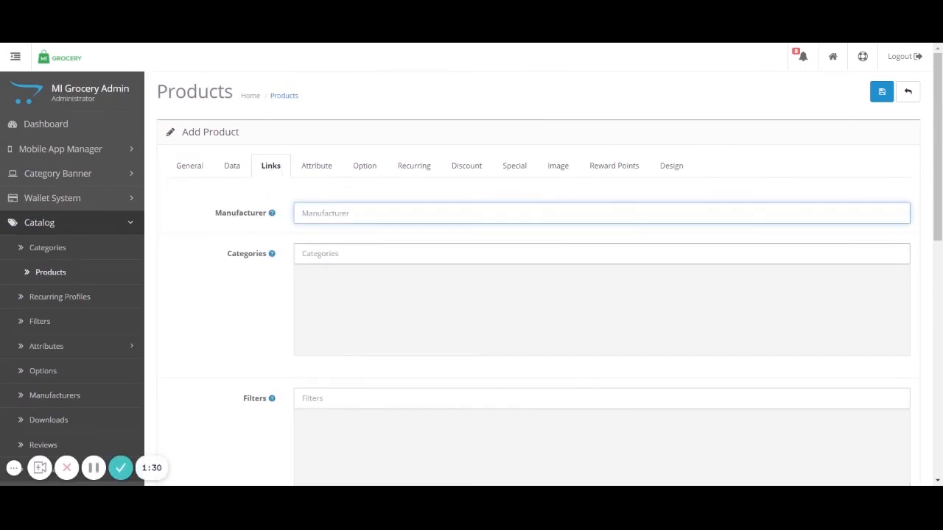
pyautogui.click(313, 249)
pyautogui.click(313, 252)
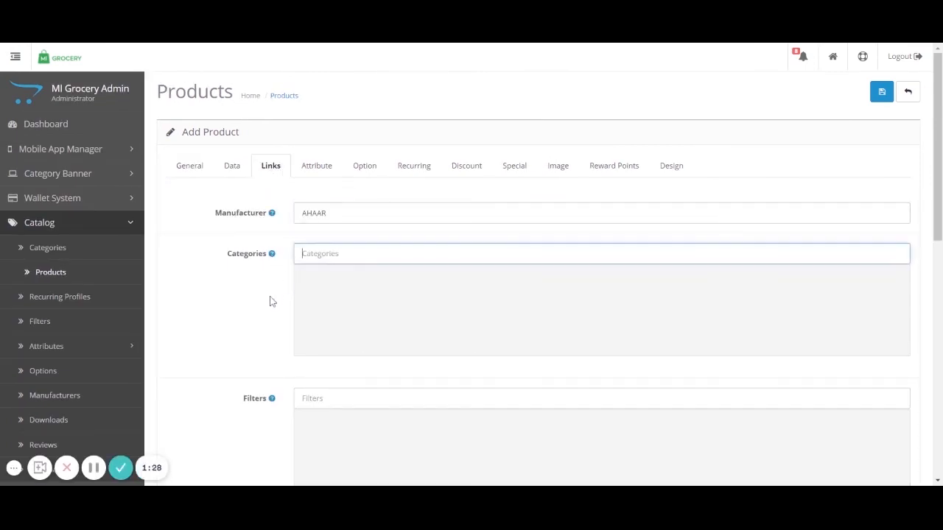
pyautogui.click(271, 299)
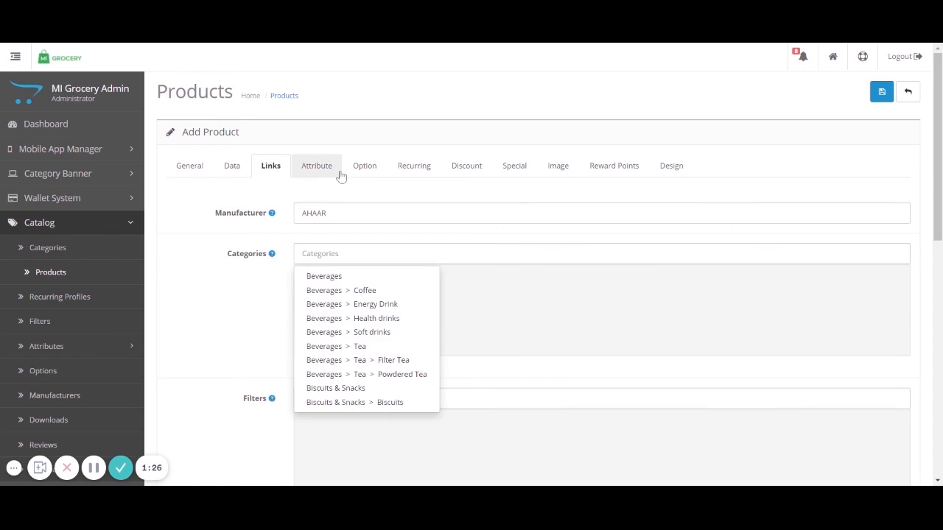